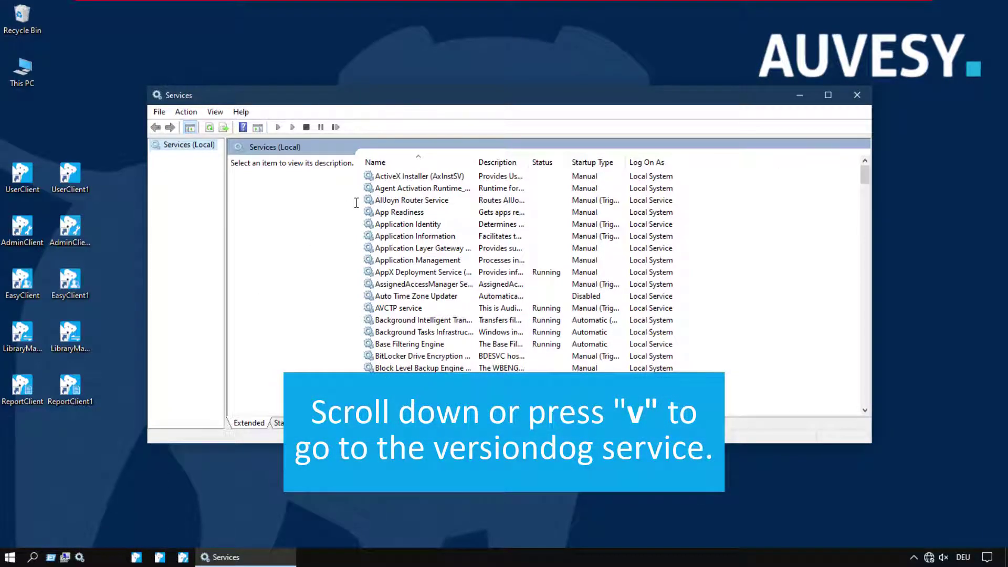
# - Find and select VDog MasterService in the list of services
pyautogui.click(419, 178)
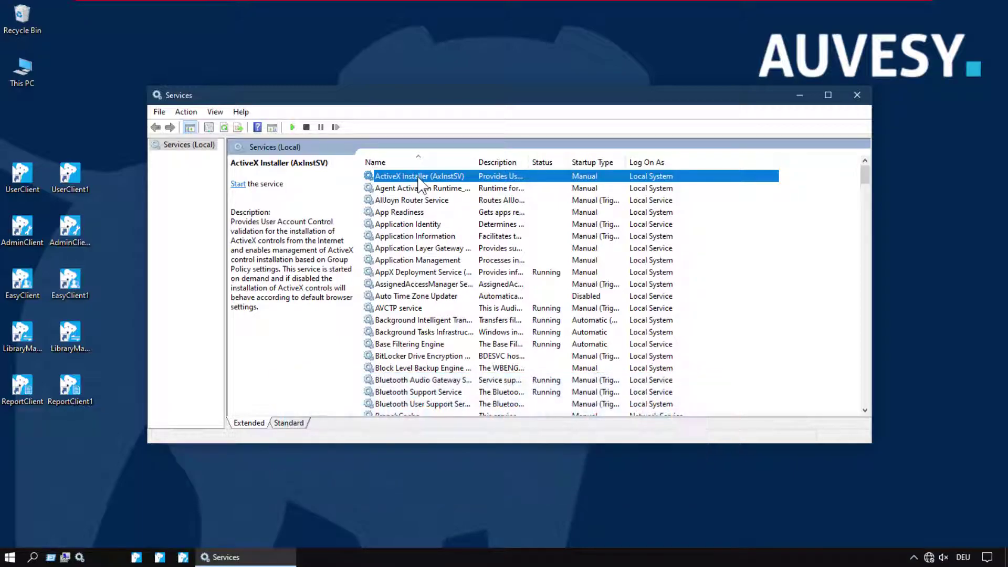
pyautogui.press('v')
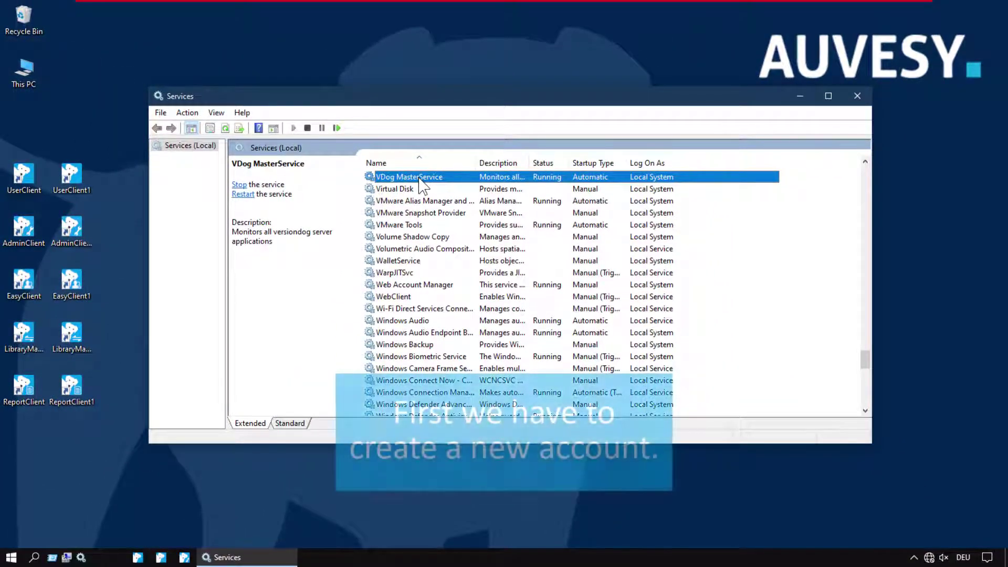
# - Switch to Computer Management and start creating a new user under Local Users and Groups
pyautogui.click(66, 558)
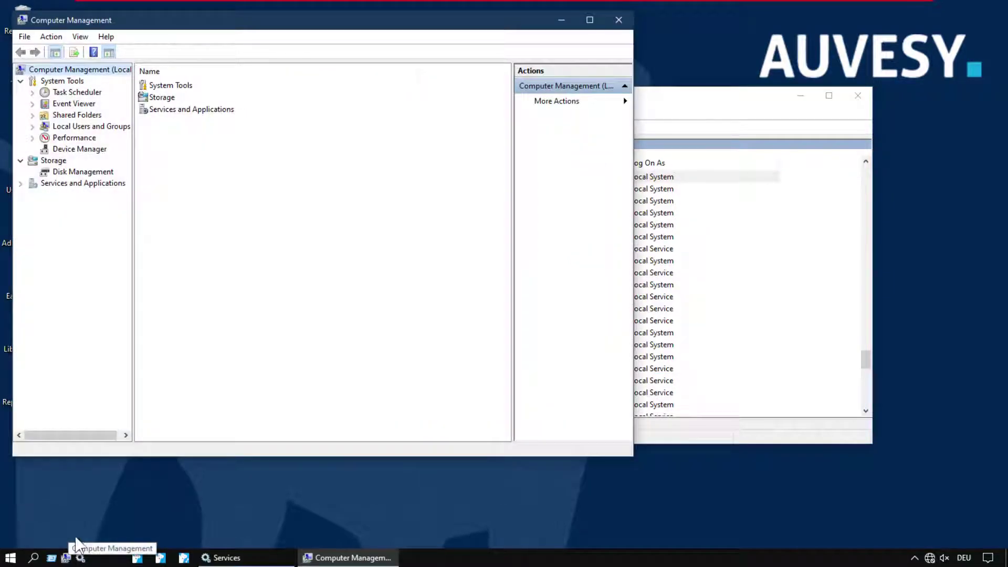
pyautogui.doubleClick(109, 129)
pyautogui.click(80, 138)
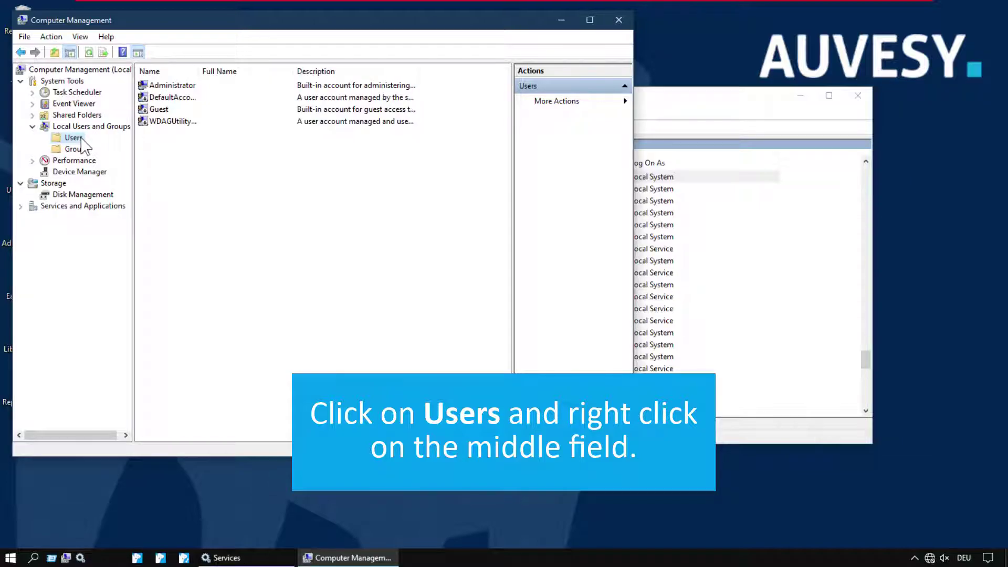
pyautogui.rightClick(184, 163)
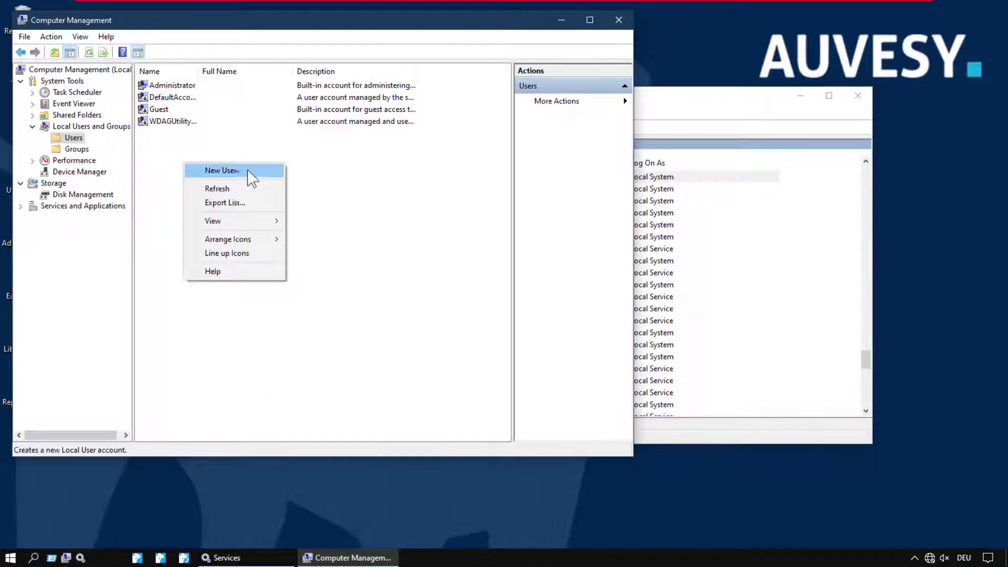
pyautogui.click(256, 172)
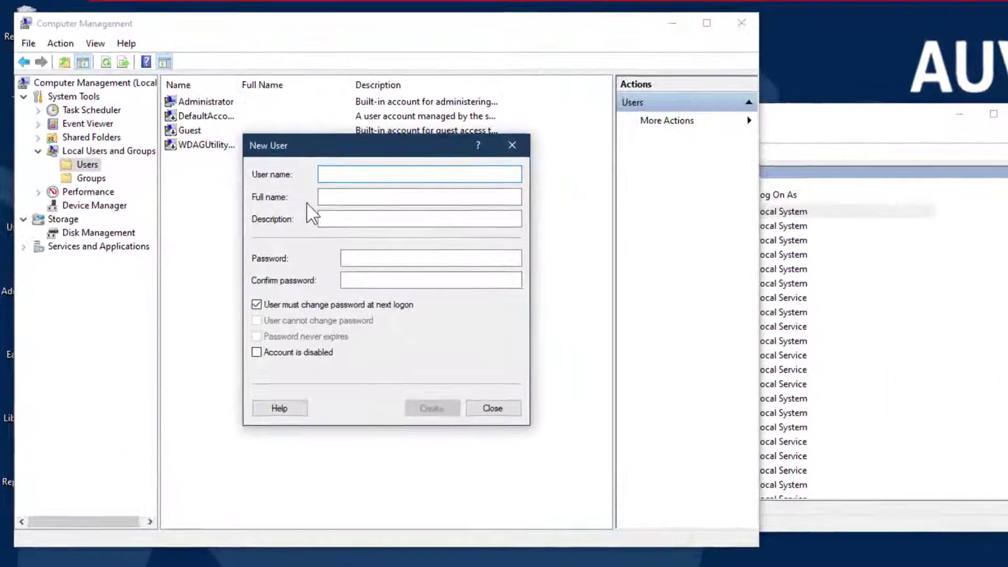
# - Enter versiondogServiceAcc as the user name, versiondog as the full name and ServiceAccount as the description
pyautogui.write('version')
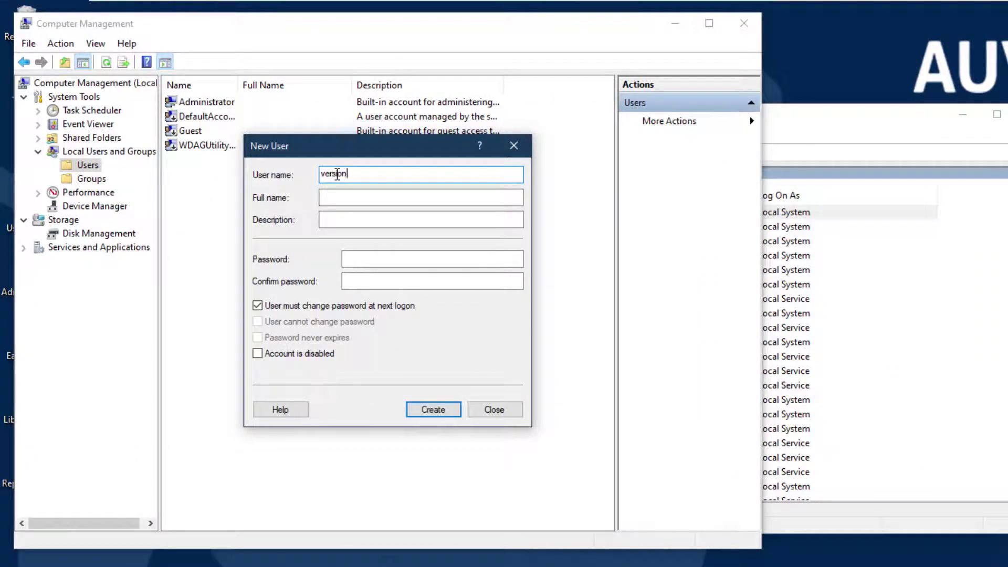
pyautogui.write('dogServiceAcc')
pyautogui.click(336, 197)
pyautogui.write('versiondog')
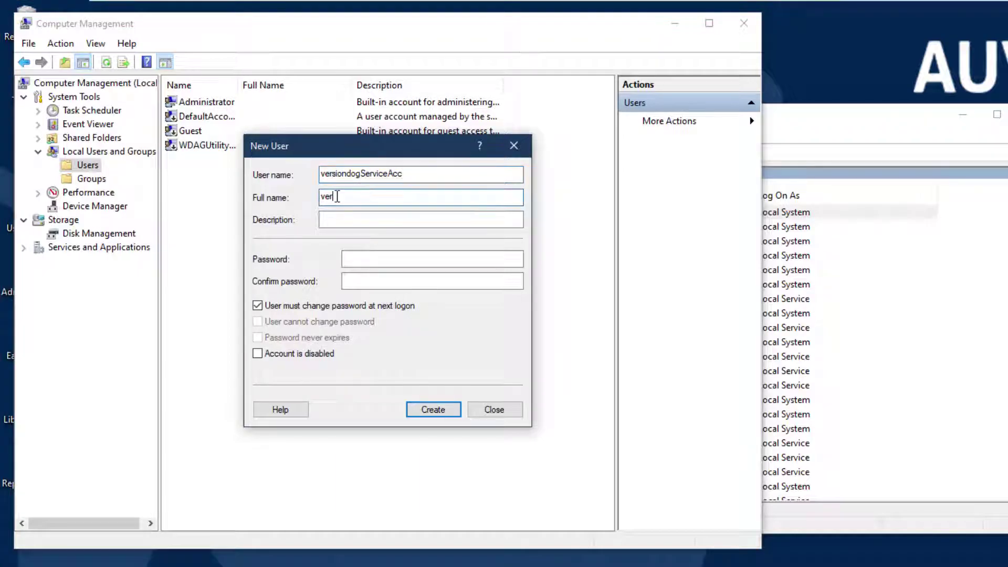
pyautogui.click(342, 218)
pyautogui.write('Ser')
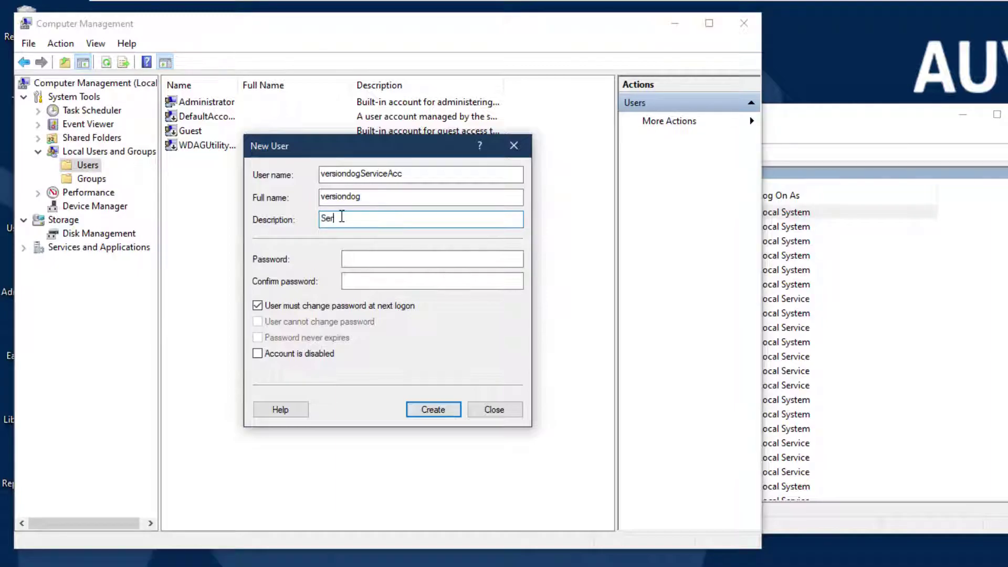
pyautogui.write('viceAccount')
# - Enter the new account's password and repeat it in the confirmation field
pyautogui.click(347, 259)
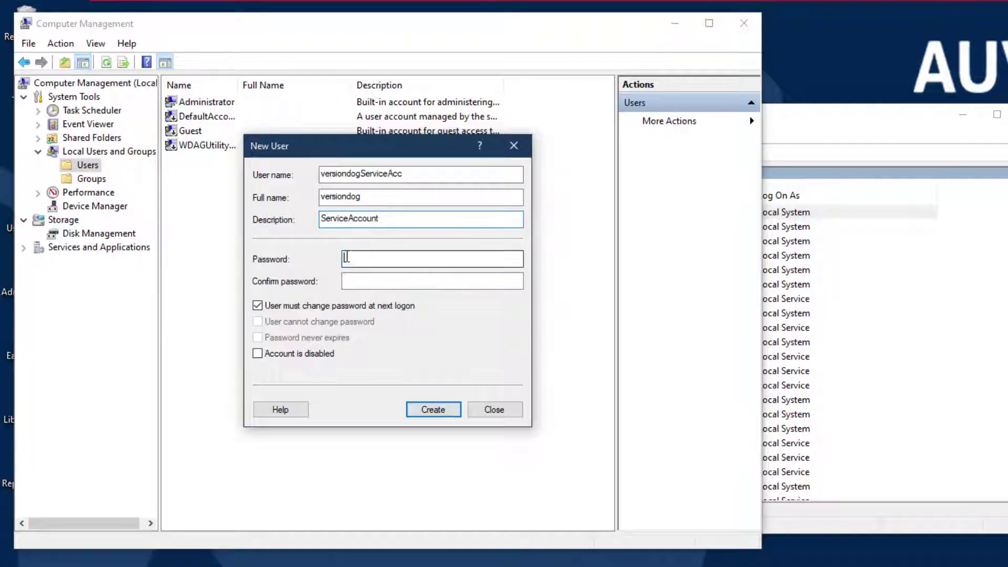
pyautogui.write('••••••••')
pyautogui.click(371, 284)
pyautogui.write('•••••••••')
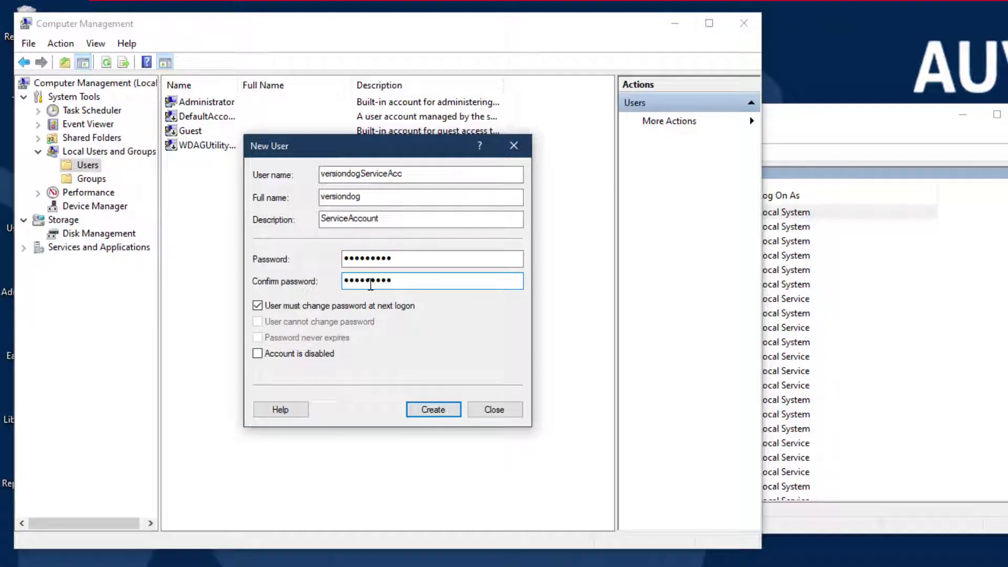
# - Remove the forced password change at next logon, set the password to never expire, and create the account
pyautogui.click(258, 306)
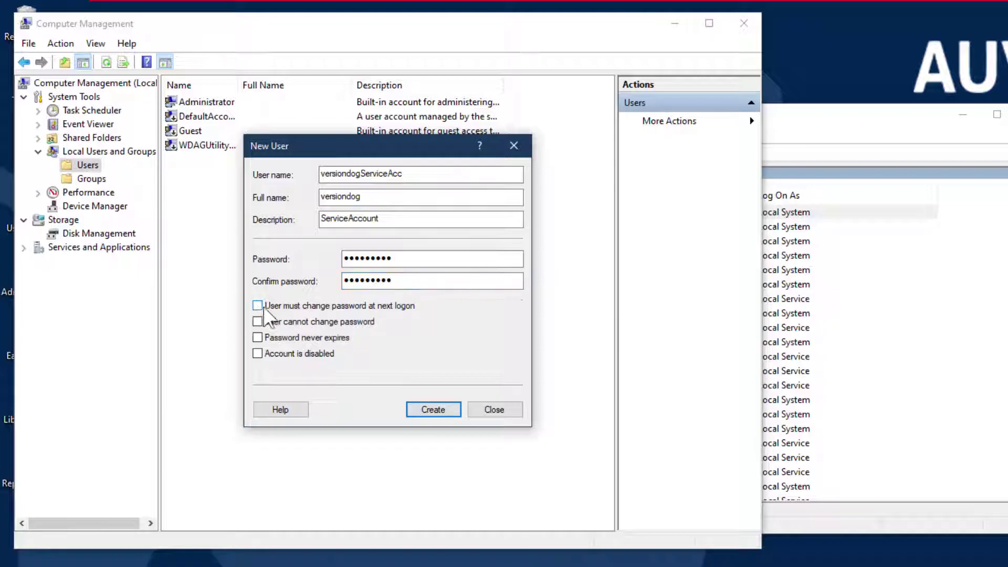
pyautogui.click(257, 340)
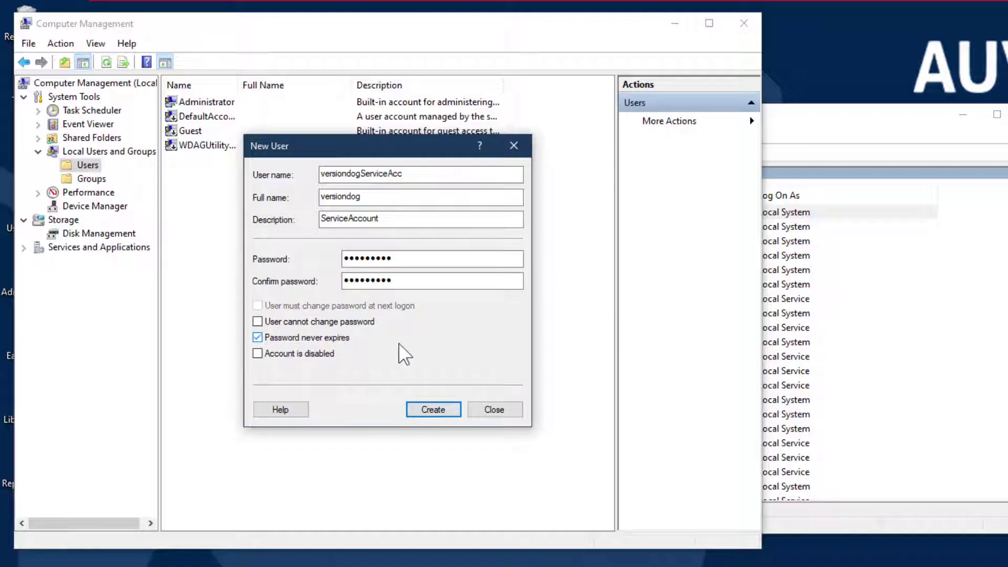
pyautogui.click(449, 411)
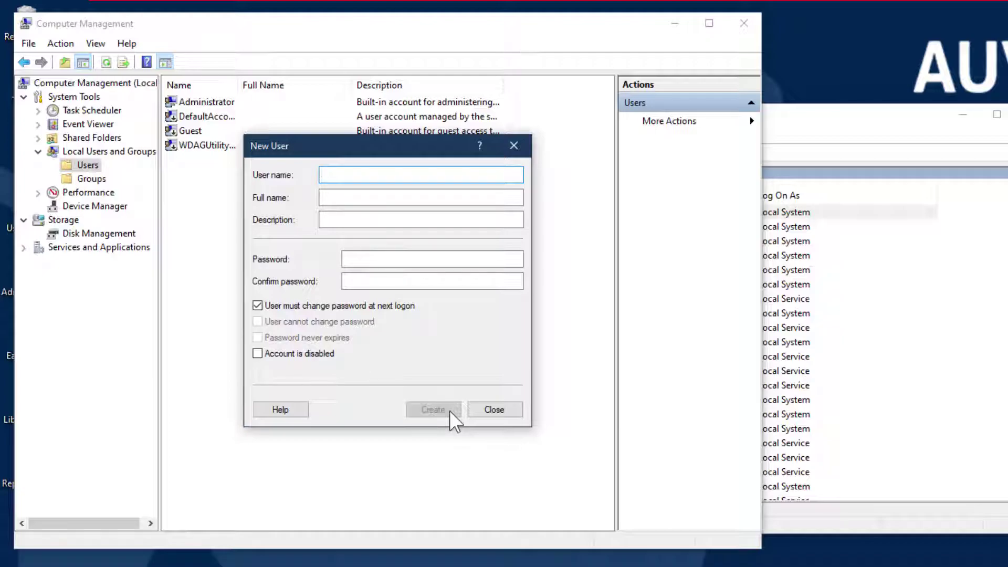
# - Close the New User dialog and widen the user list's Name column to fit the full account names
pyautogui.click(514, 412)
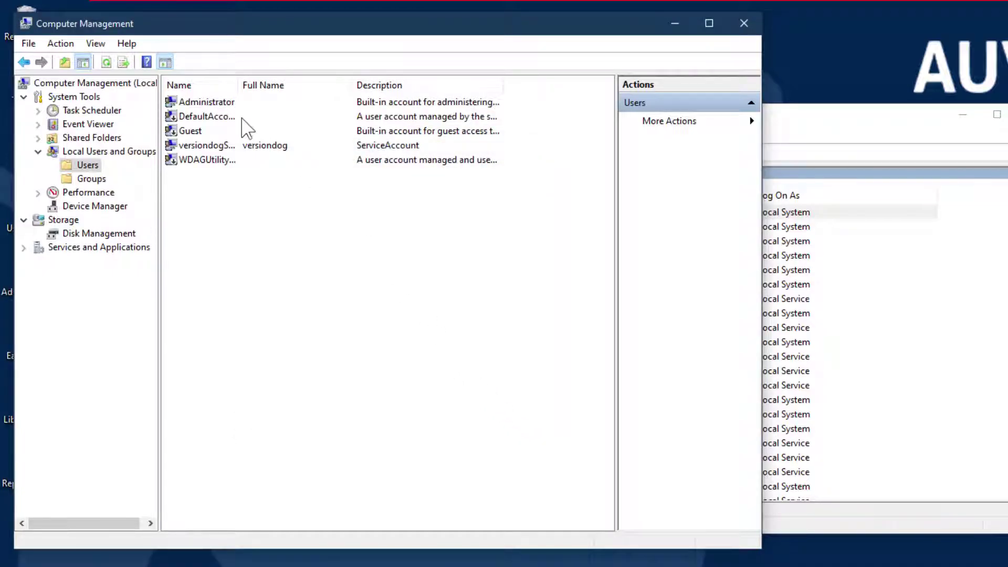
pyautogui.moveTo(238, 85); pyautogui.dragTo(286, 84)
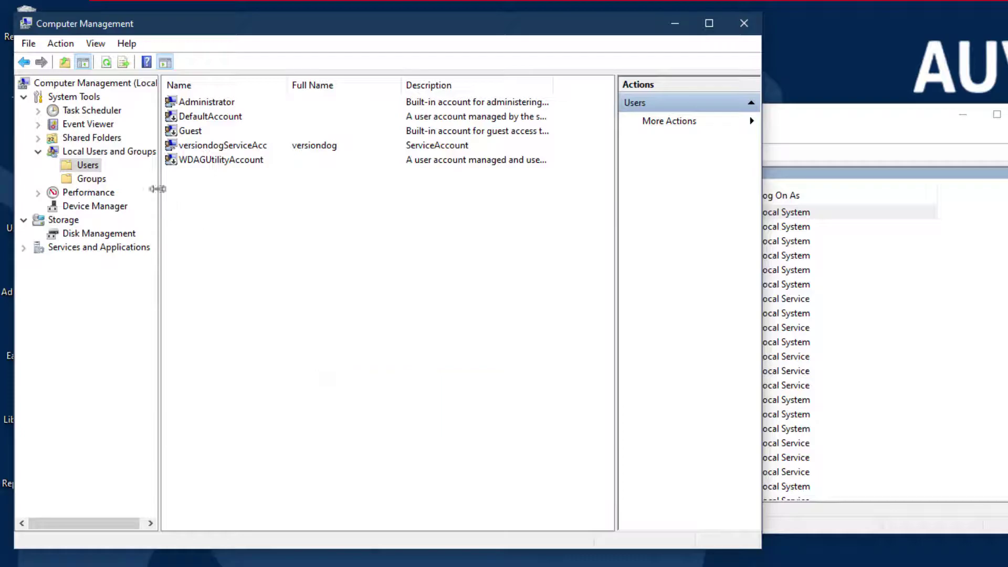
# - Add versiondogServiceAcc as a member of the Administrators group, checking the entered name
pyautogui.click(92, 180)
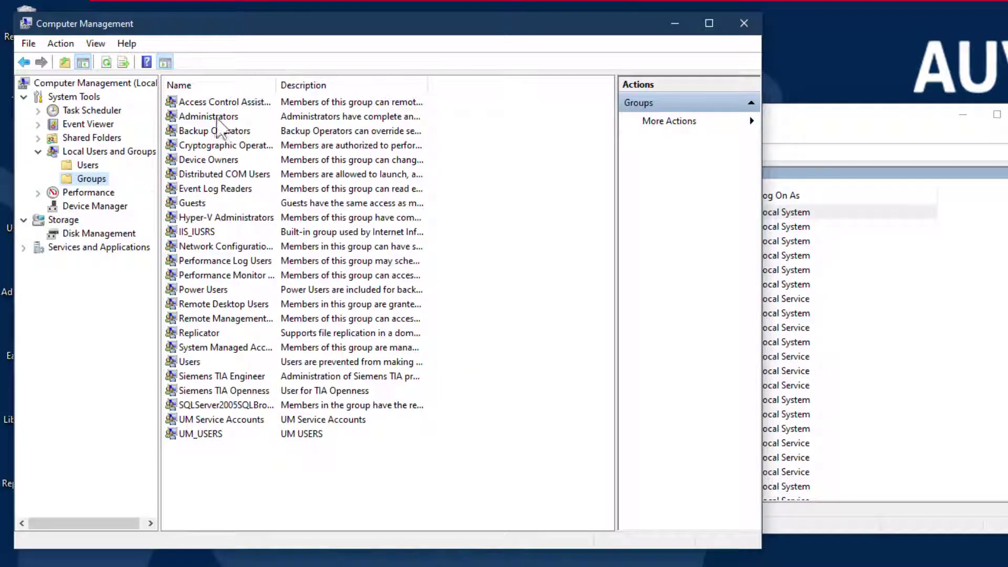
pyautogui.doubleClick(239, 116)
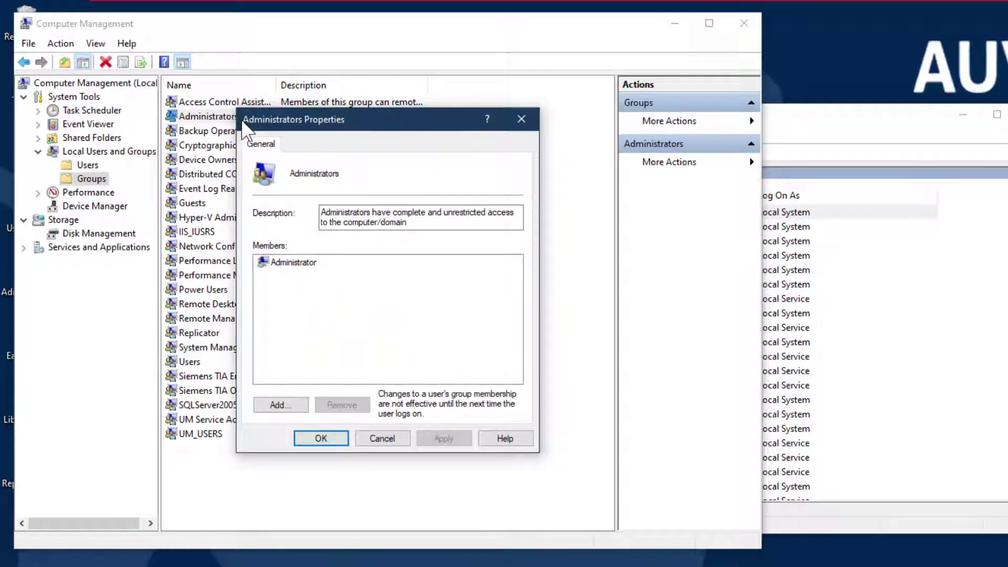
pyautogui.click(297, 404)
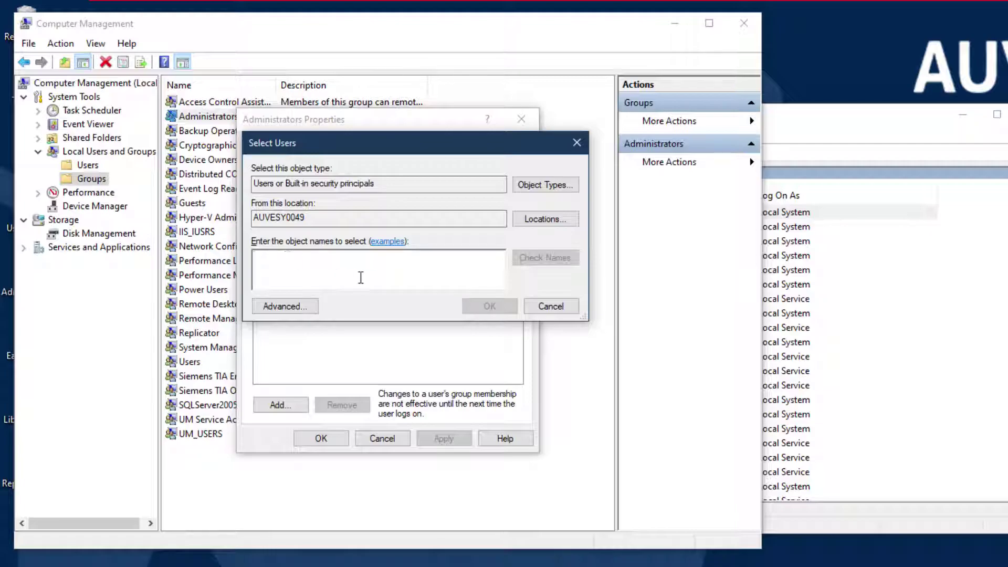
pyautogui.write('ve')
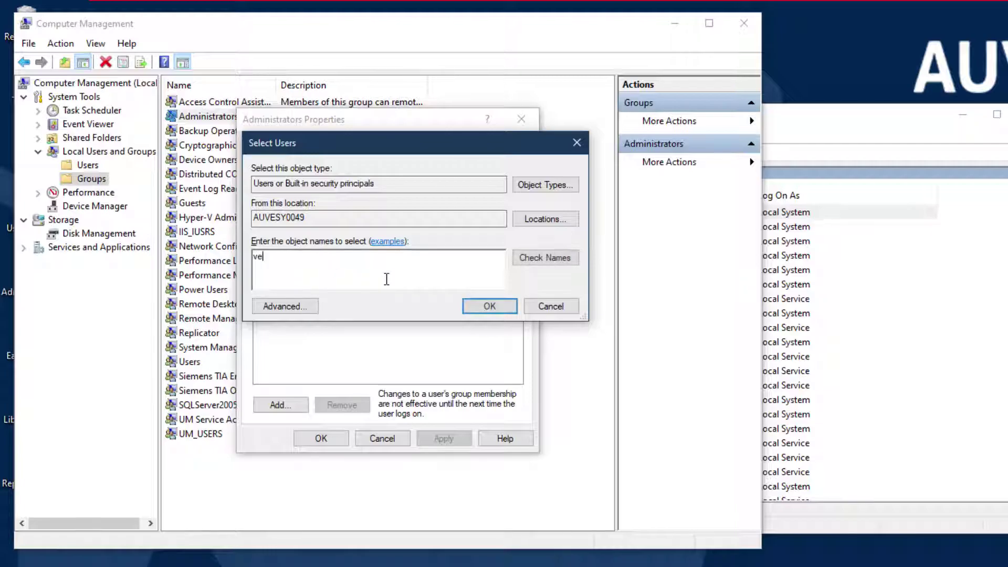
pyautogui.write('rsiondogSer')
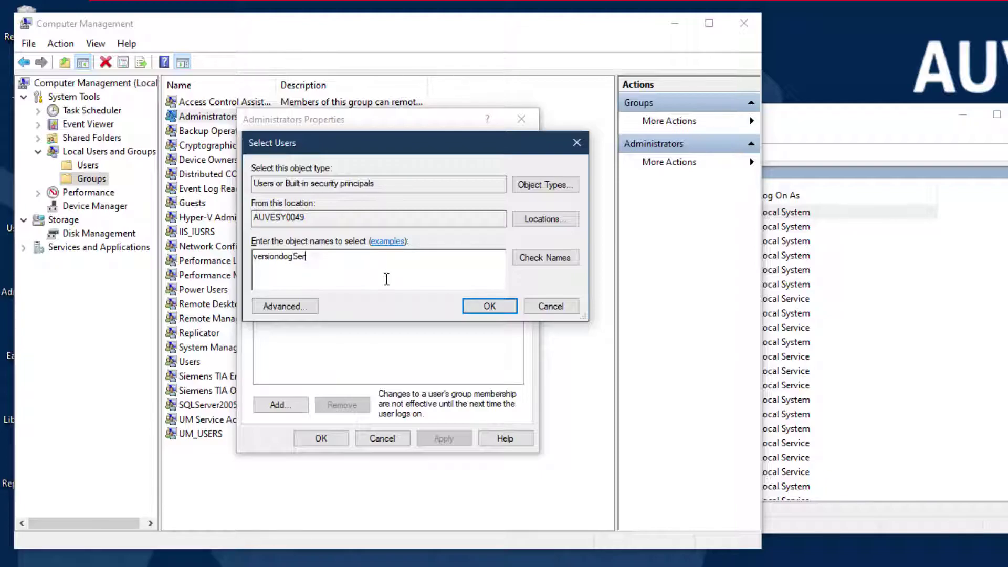
pyautogui.write('viceAcc')
pyautogui.click(575, 260)
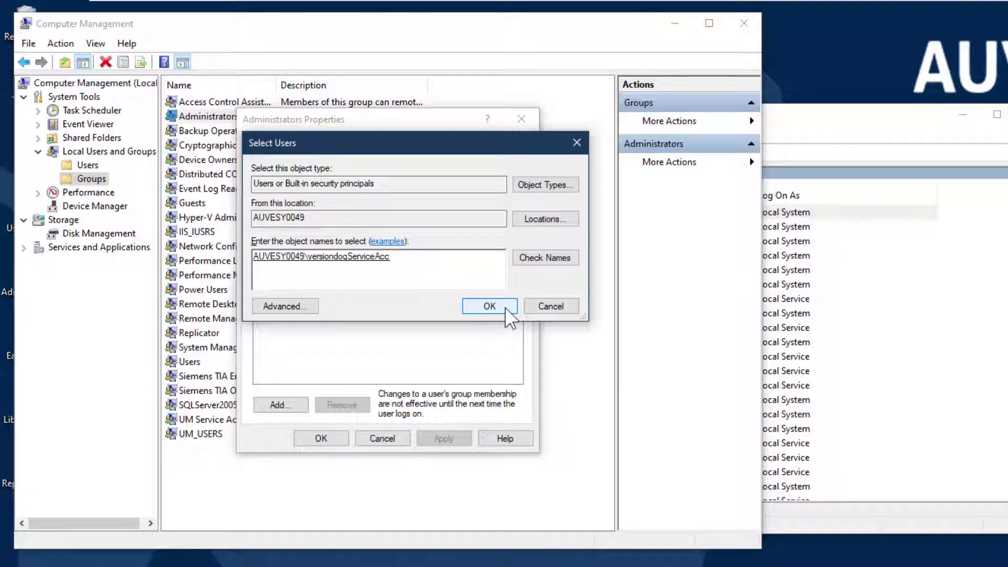
pyautogui.click(490, 307)
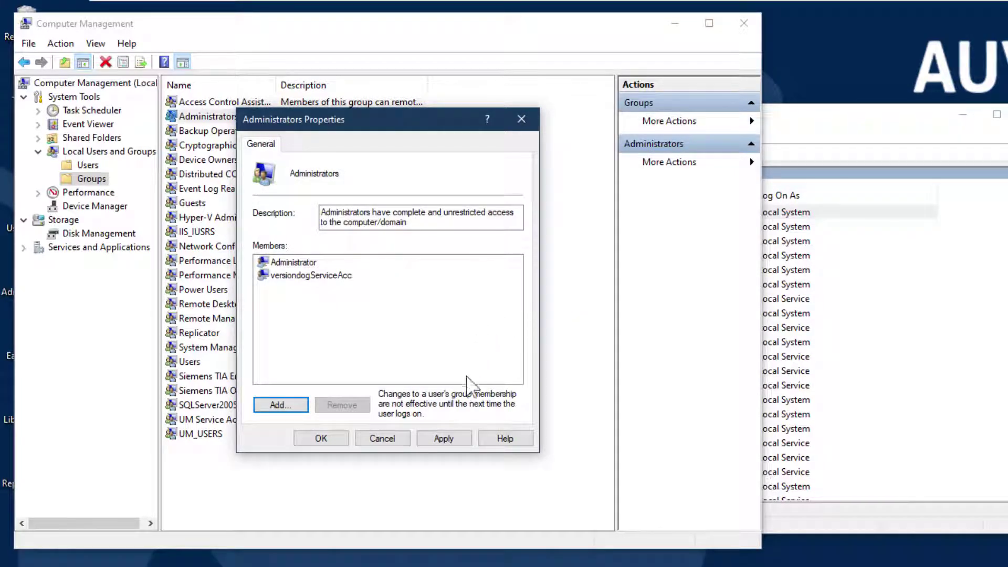
# - Apply the Administrators group change and close Computer Management
pyautogui.click(443, 439)
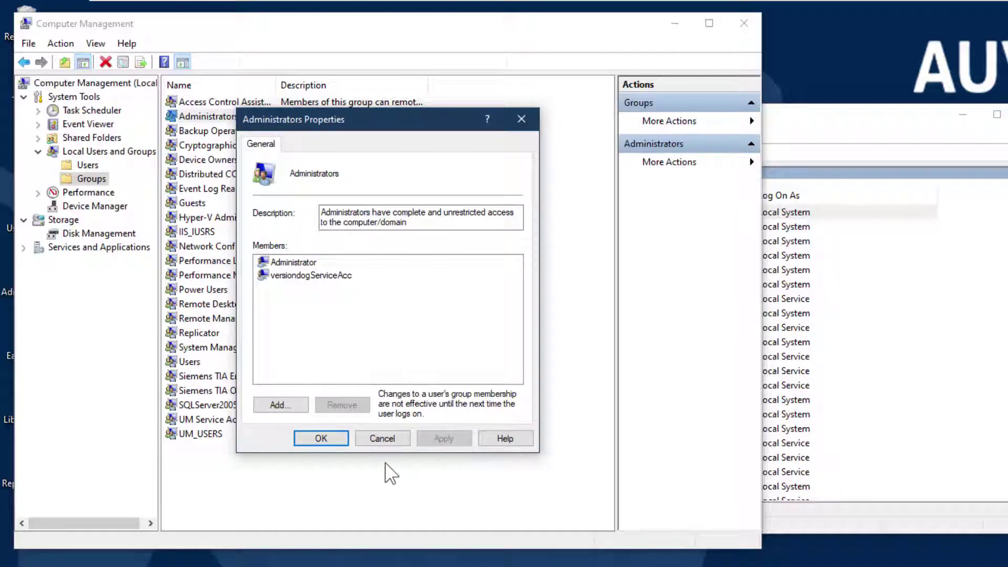
pyautogui.click(344, 444)
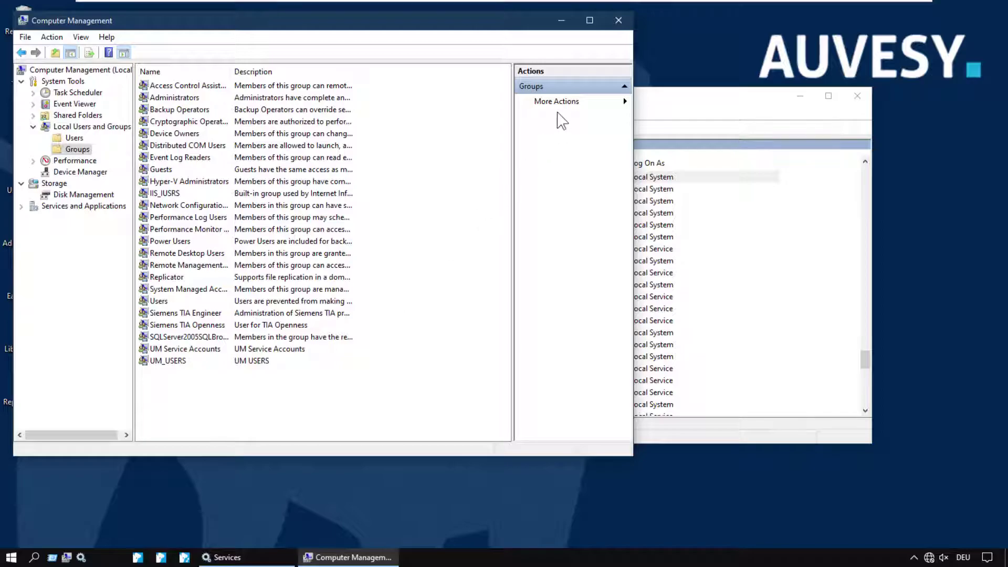
pyautogui.click(619, 24)
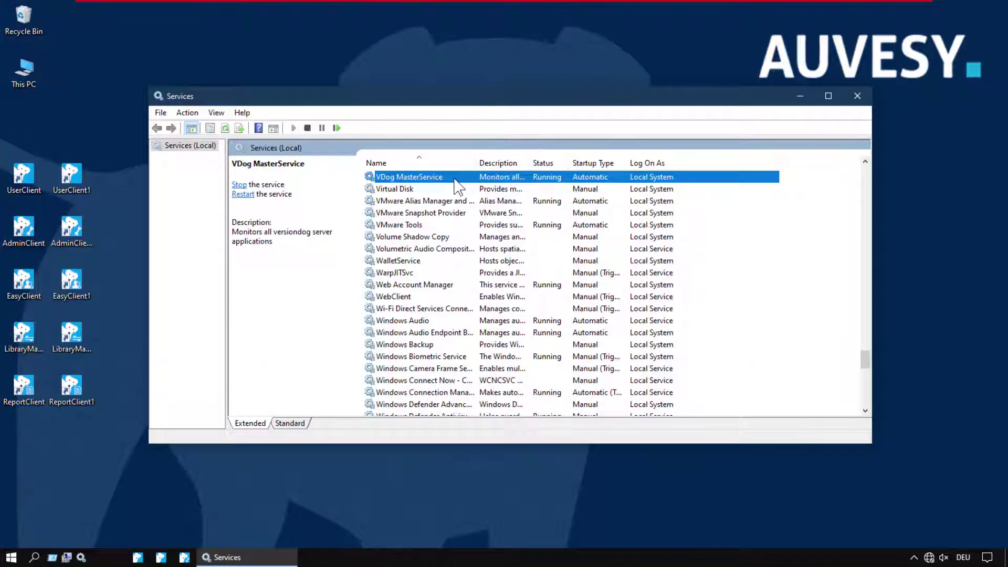
# - Open the properties of VDog MasterService and set its logon to use a specific account
pyautogui.rightClick(457, 179)
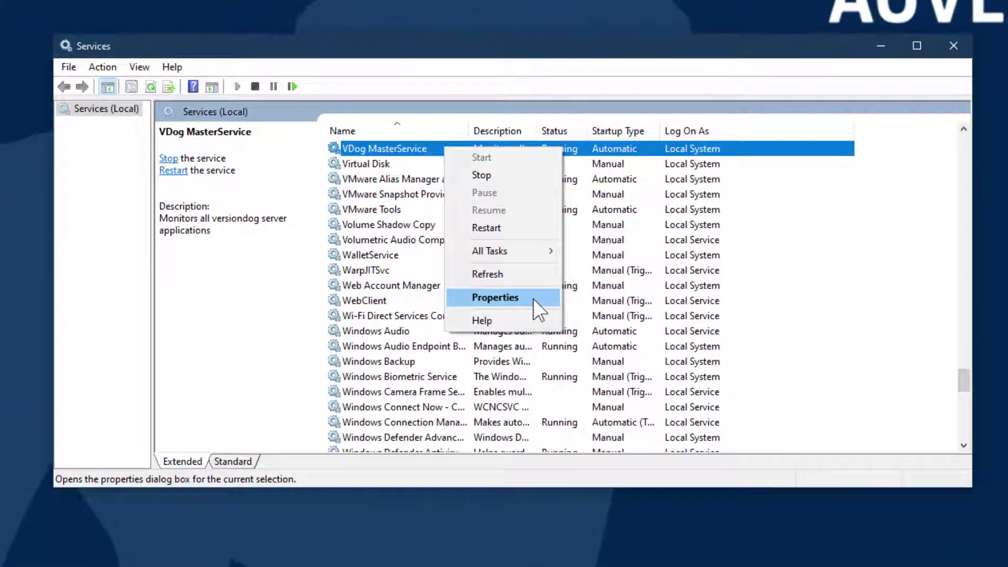
pyautogui.click(528, 295)
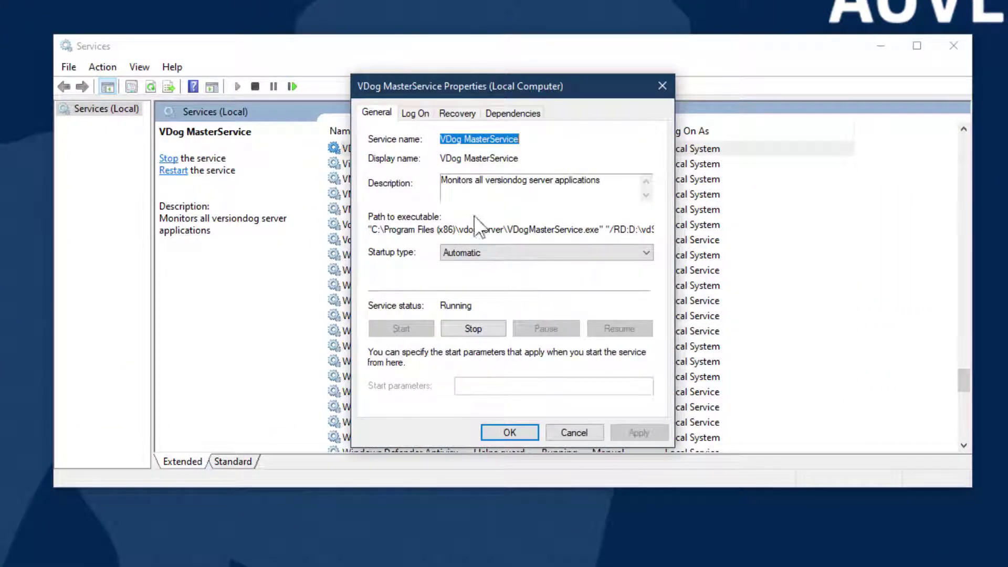
pyautogui.click(427, 117)
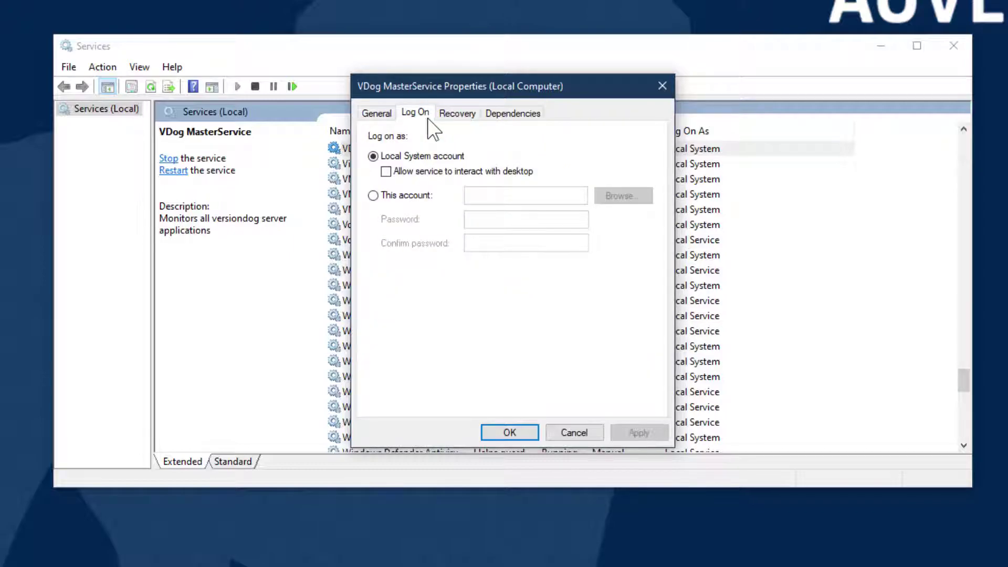
pyautogui.click(374, 196)
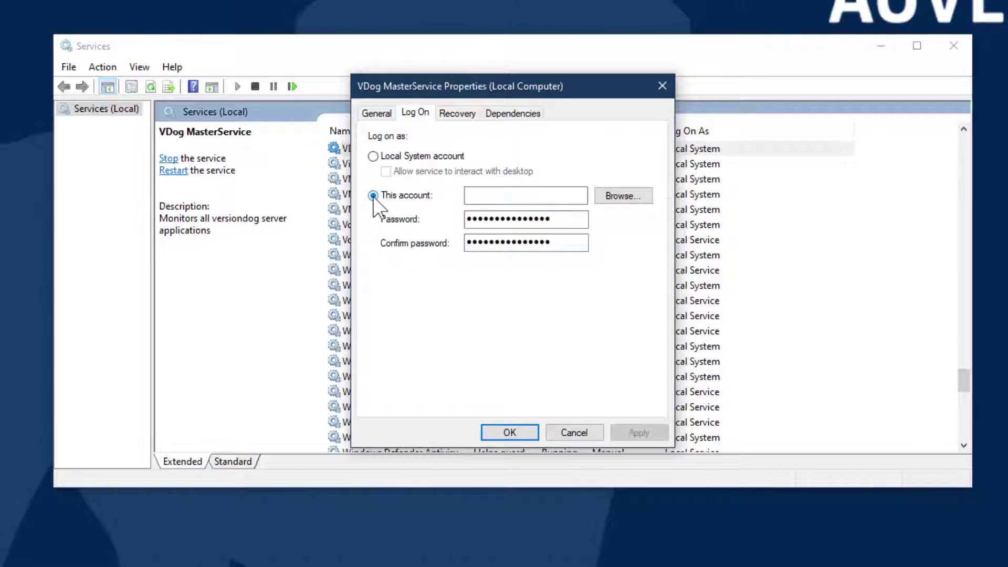
# - Browse for versiondogServiceAcc, check the name, and assign it as the service's logon account
pyautogui.click(647, 192)
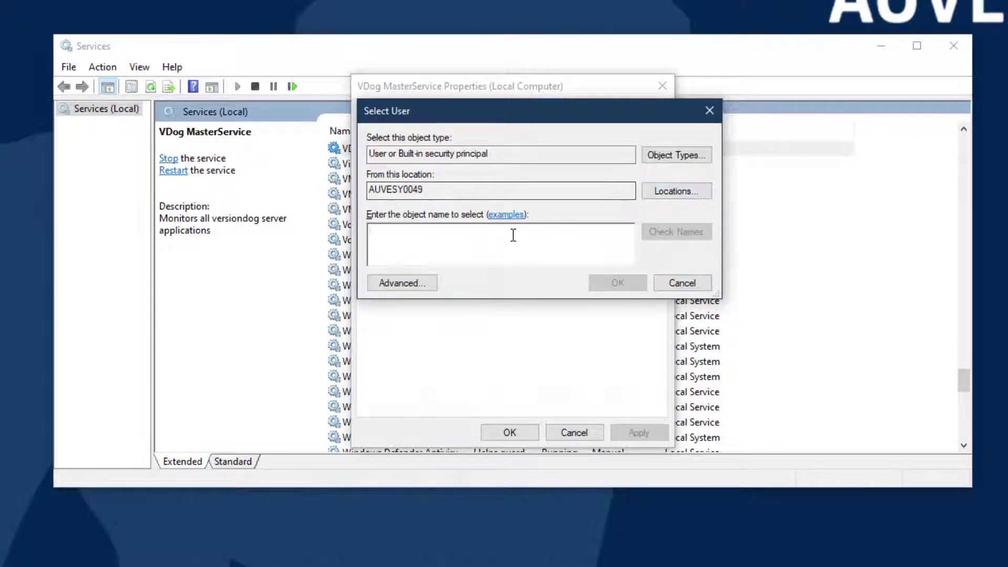
pyautogui.write('versiondog')
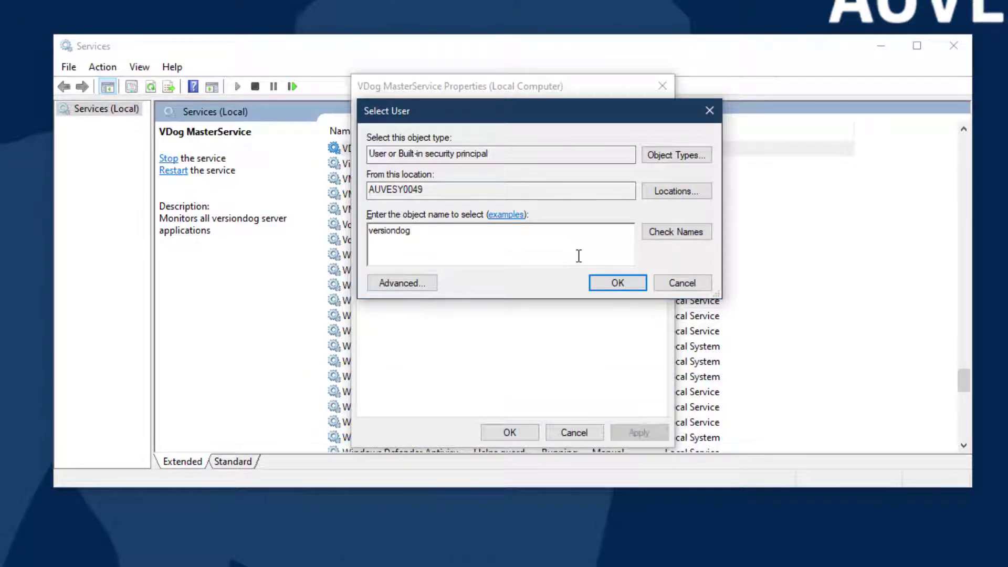
pyautogui.write('ServiceAcc')
pyautogui.click(704, 235)
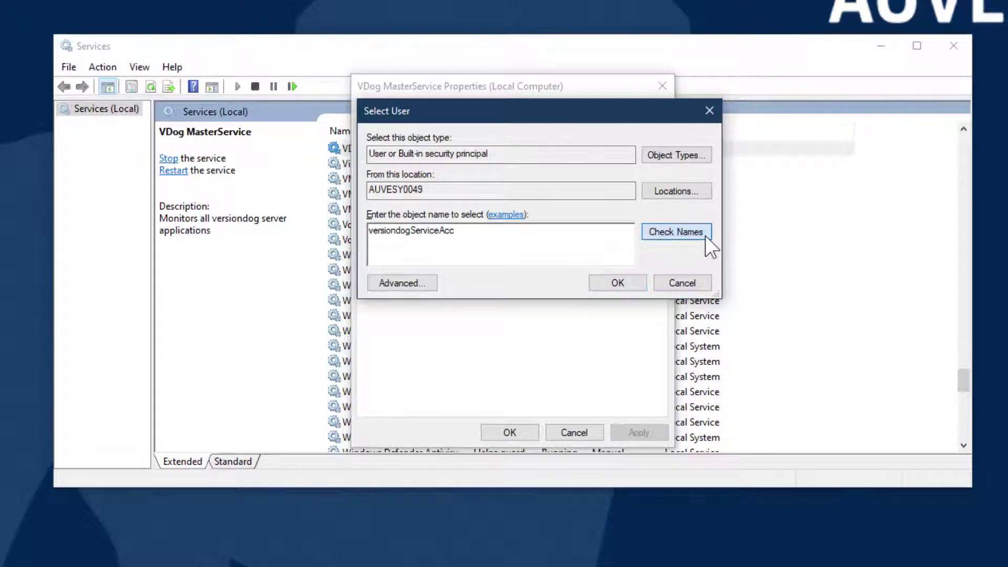
pyautogui.click(639, 282)
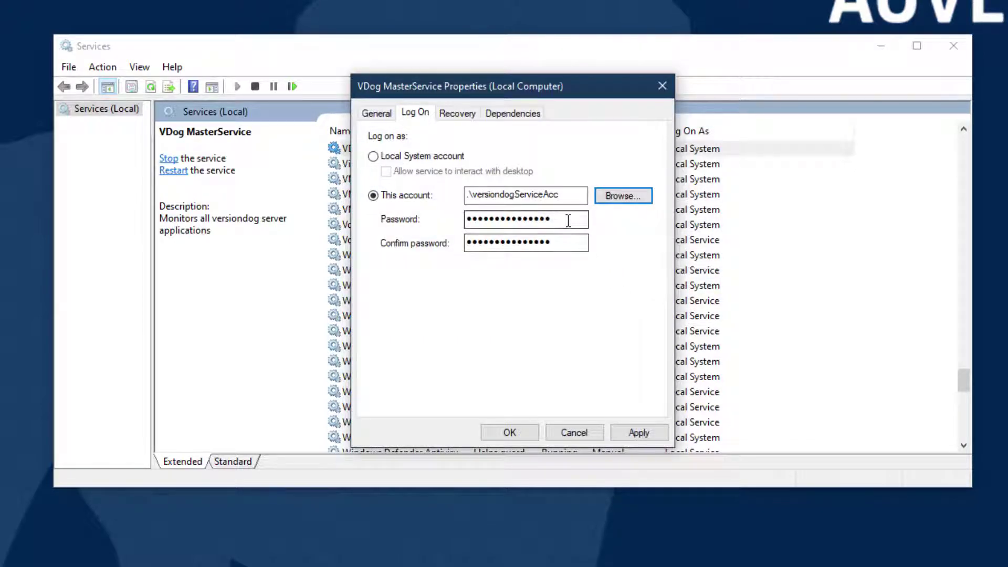
# - Replace the password and its confirmation with the account password for versiondogServiceAcc in the VDog MasterService logon settings
pyautogui.moveTo(557, 219); pyautogui.dragTo(461, 218)
pyautogui.write('*********')
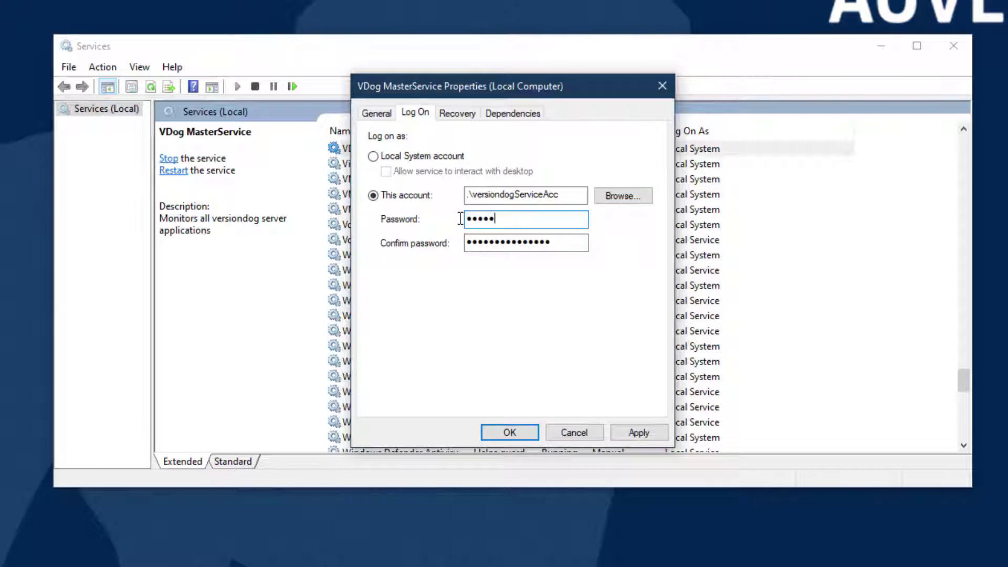
pyautogui.click(564, 243)
pyautogui.moveTo(564, 243); pyautogui.dragTo(427, 252)
pyautogui.write('*********')
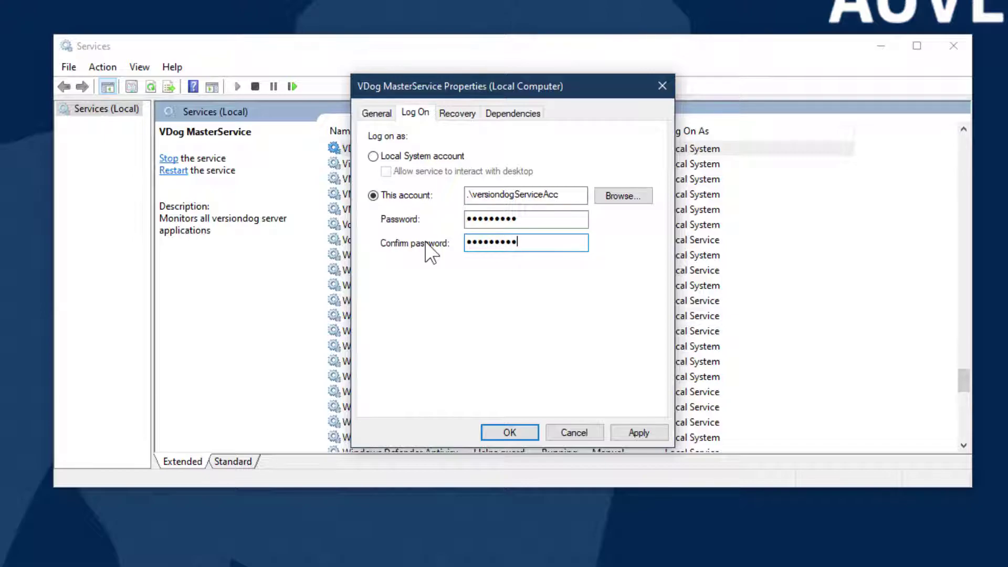
# - Apply the new logon settings, acknowledging the notices, and restart VDog MasterService
pyautogui.click(655, 437)
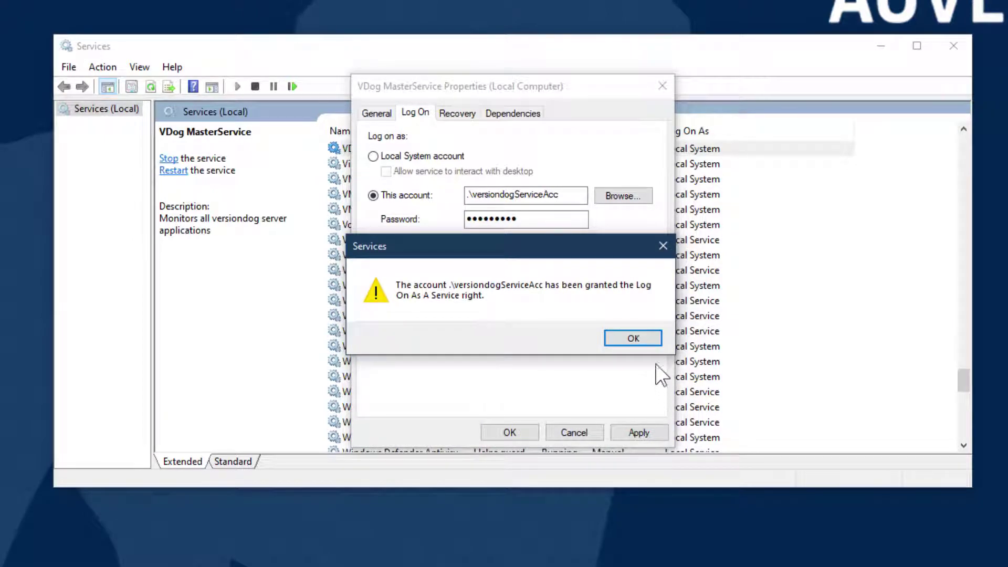
pyautogui.click(654, 342)
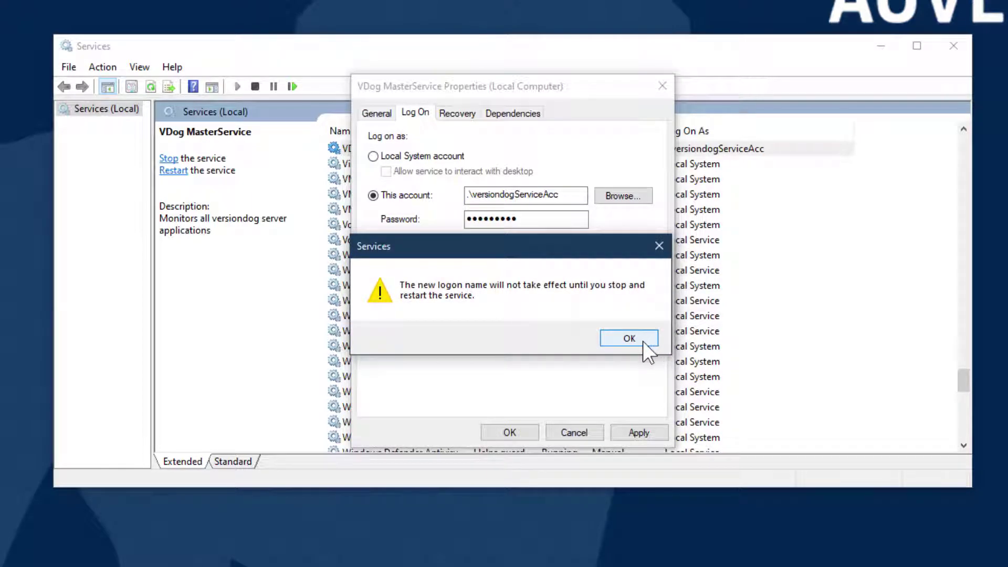
pyautogui.click(642, 341)
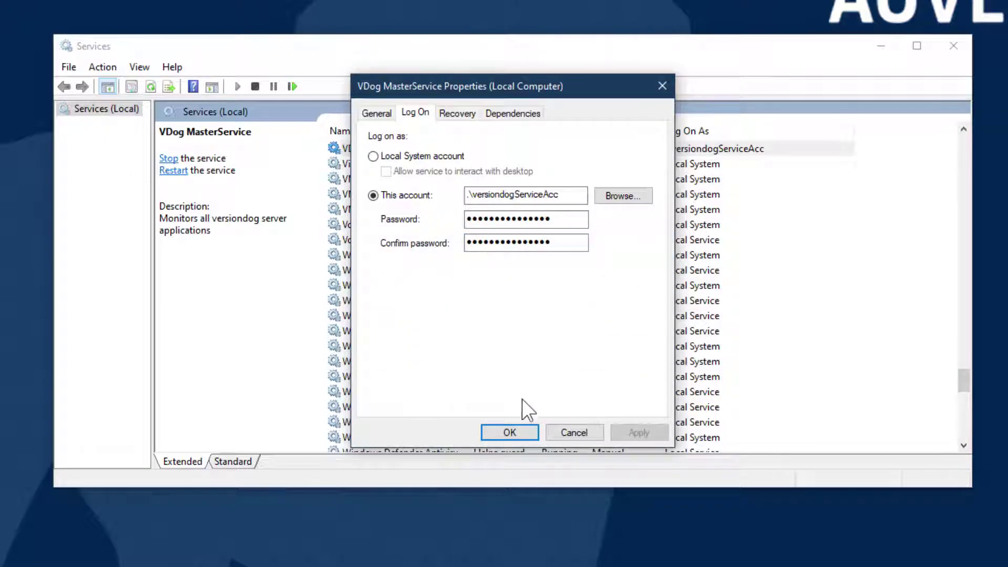
pyautogui.click(525, 430)
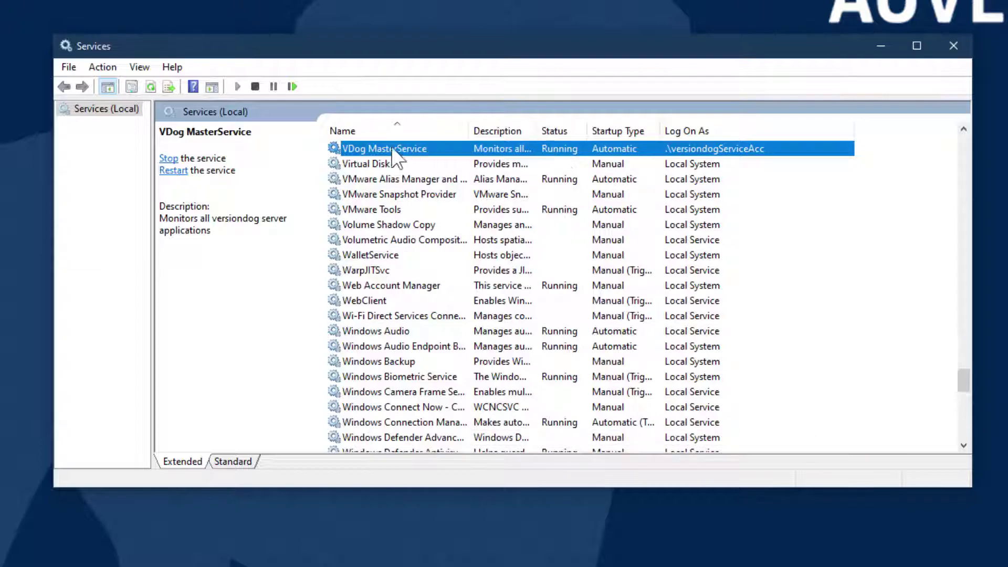
pyautogui.click(181, 174)
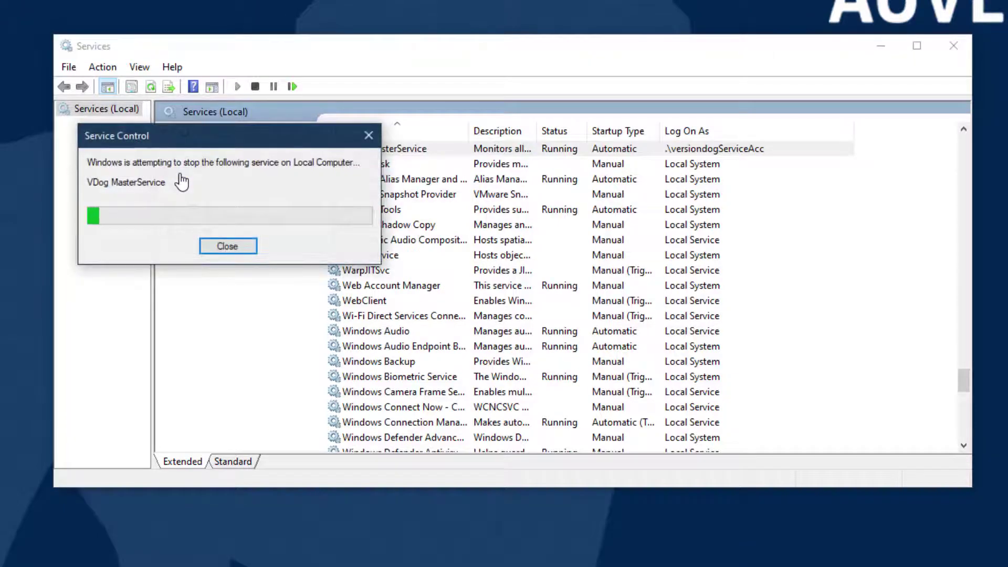